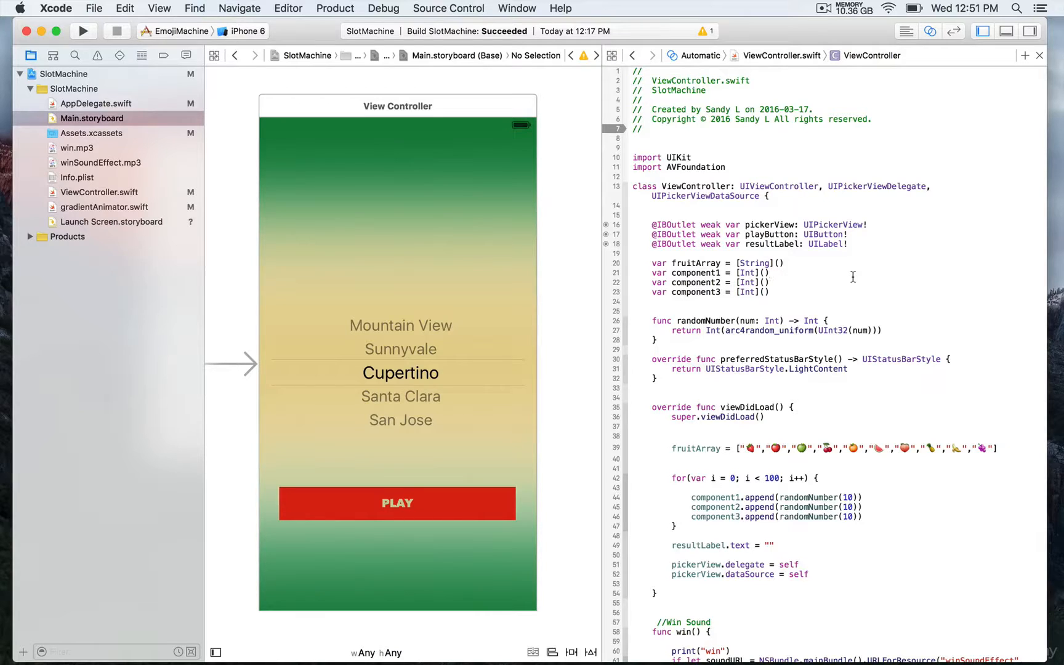
{"action": "scroll", "coordinate": [852, 277], "scroll_direction": "down", "scroll_amount": 2}
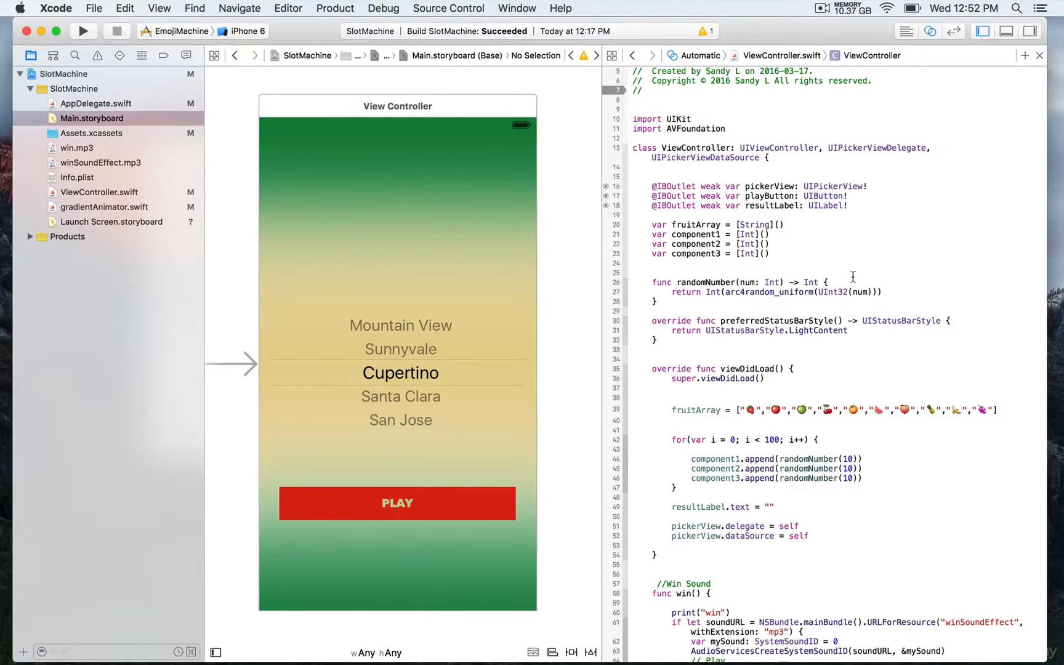
{"action": "scroll", "coordinate": [852, 277], "scroll_direction": "down", "scroll_amount": 5}
{"action": "scroll", "coordinate": [864, 299], "scroll_direction": "down", "scroll_amount": 5}
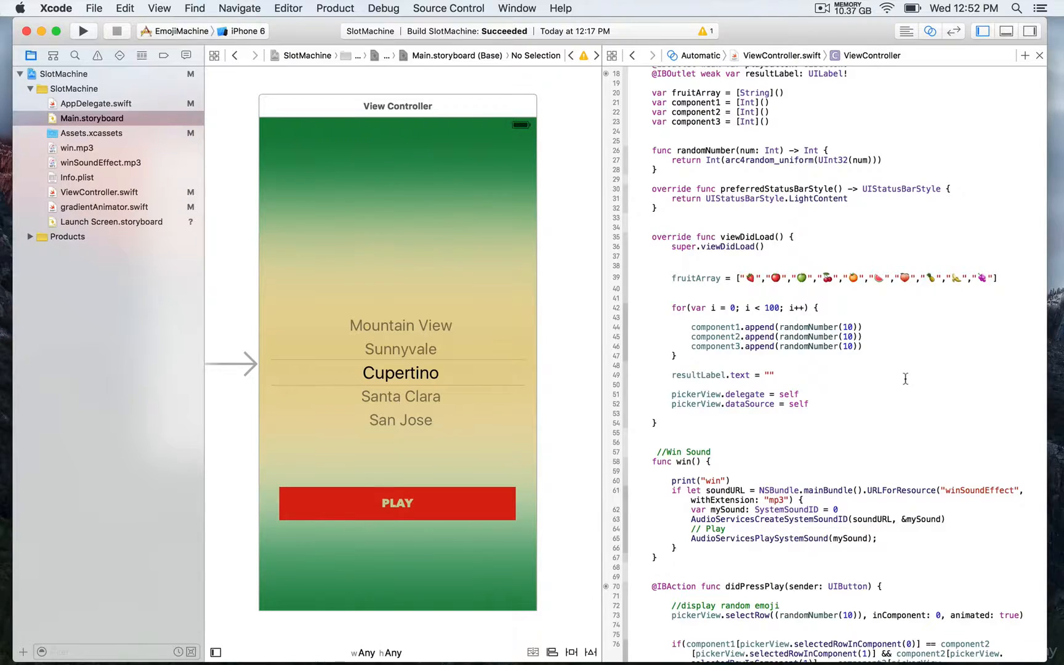
{"action": "scroll", "coordinate": [906, 379], "scroll_direction": "down", "scroll_amount": 1}
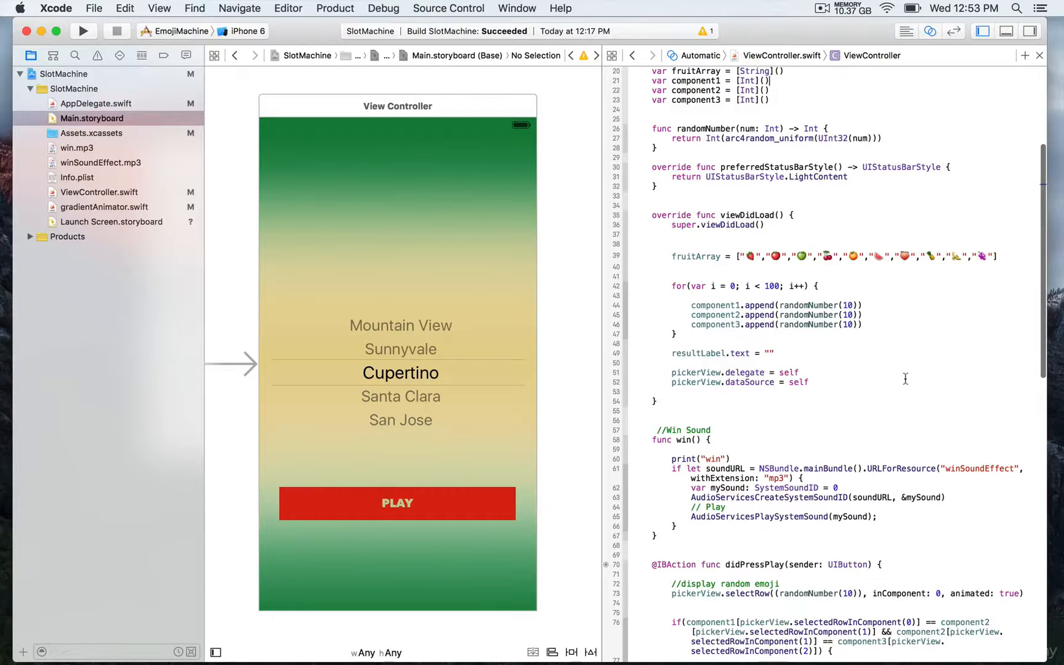
{"action": "scroll", "coordinate": [905, 379], "scroll_direction": "down", "scroll_amount": 3}
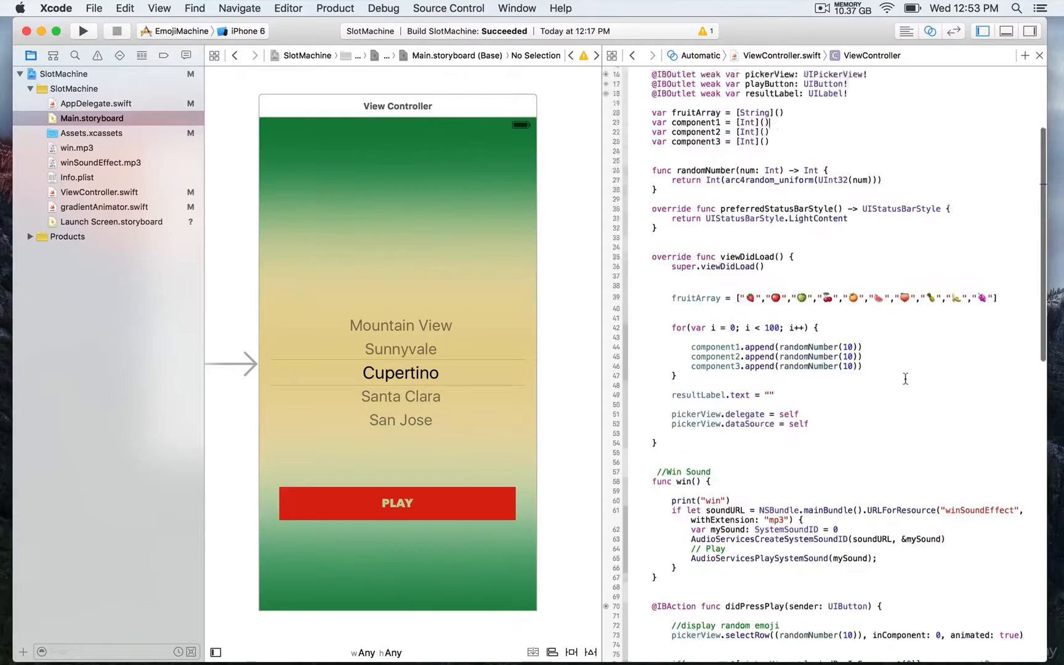
{"action": "scroll", "coordinate": [905, 380], "scroll_direction": "up", "scroll_amount": 10}
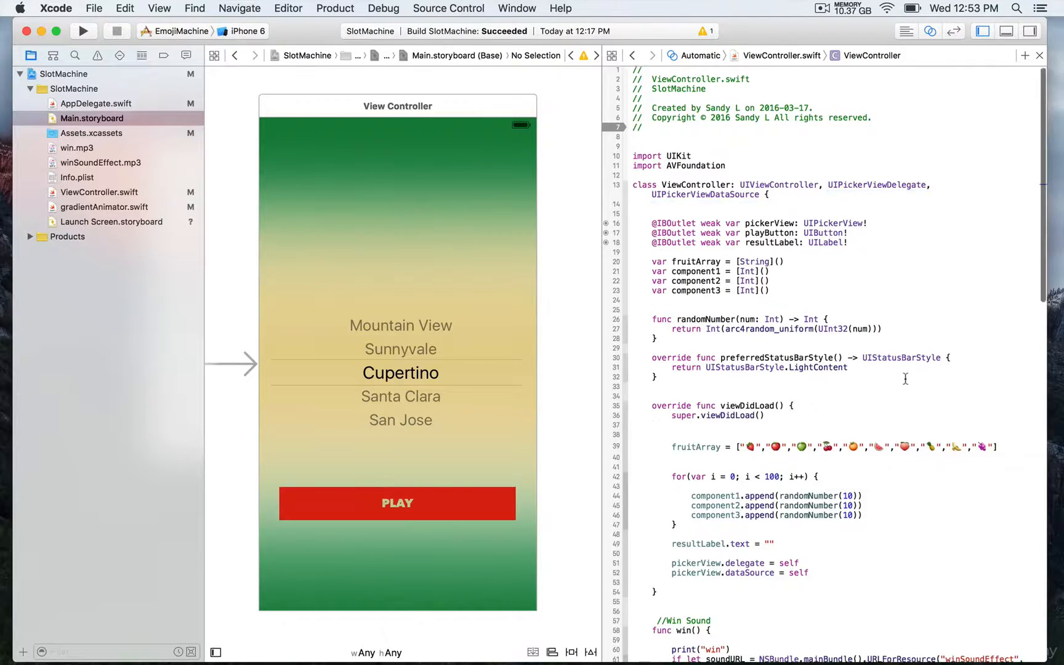
{"action": "scroll", "coordinate": [905, 379], "scroll_direction": "down", "scroll_amount": 3}
{"action": "scroll", "coordinate": [905, 379], "scroll_direction": "down", "scroll_amount": 1}
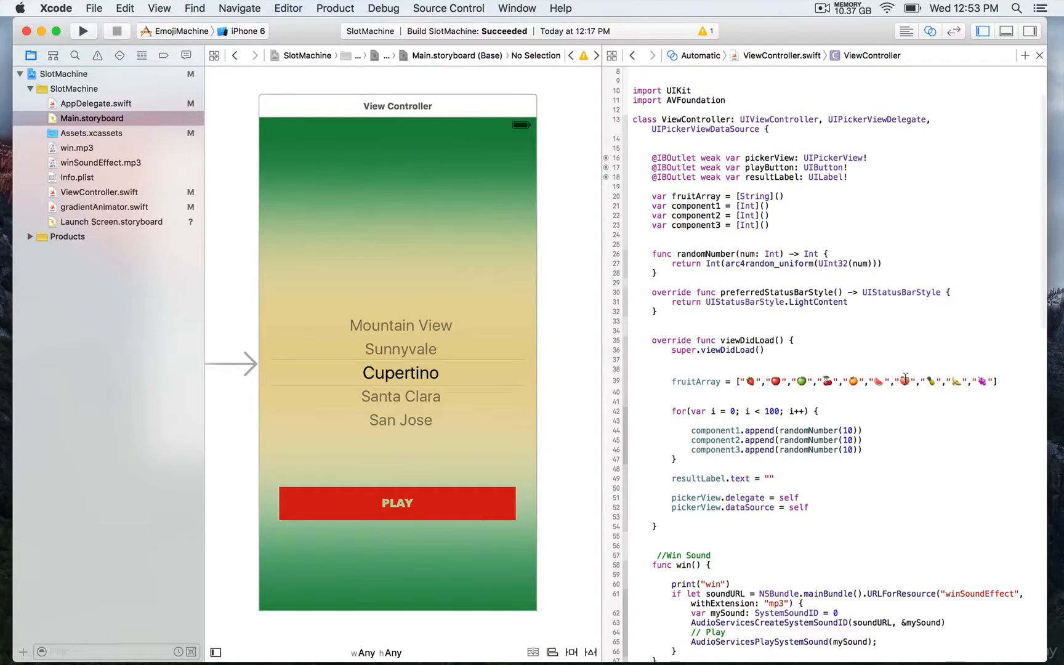